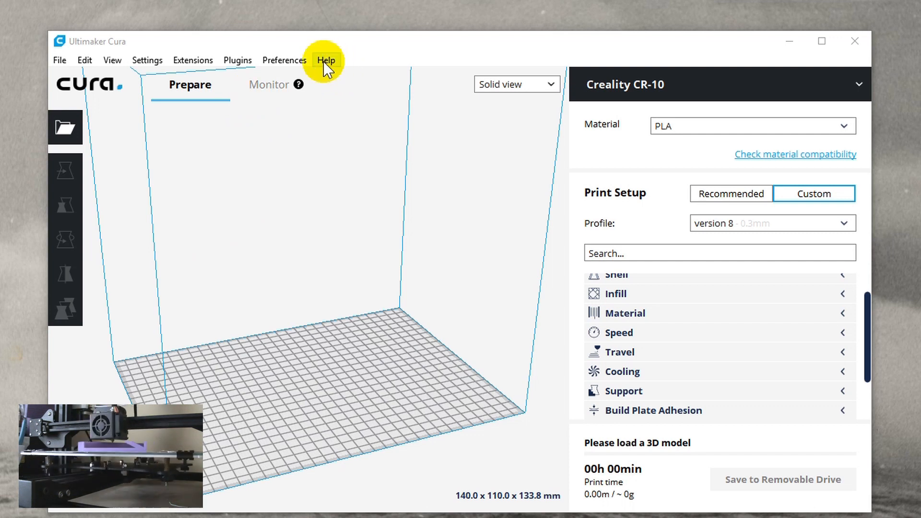
- Check which version of the slicer is installed in its About information
left_click(347, 130)
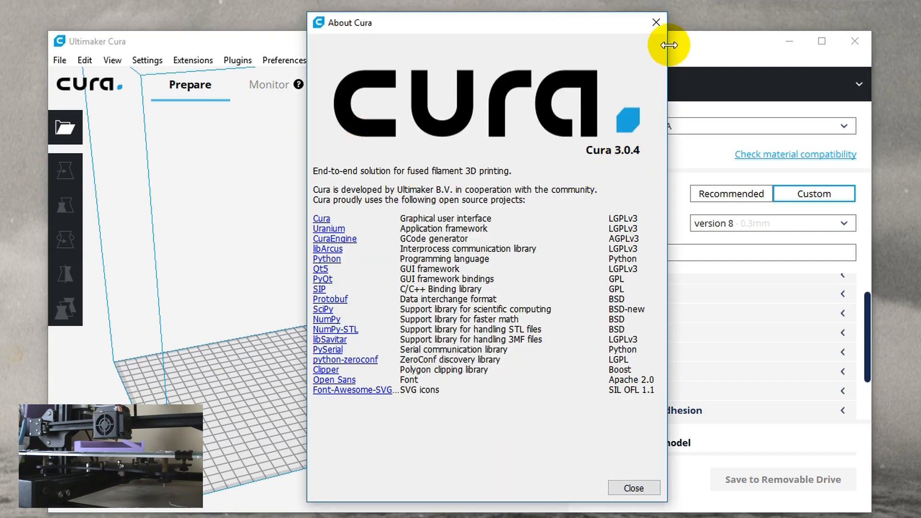
left_click(656, 23)
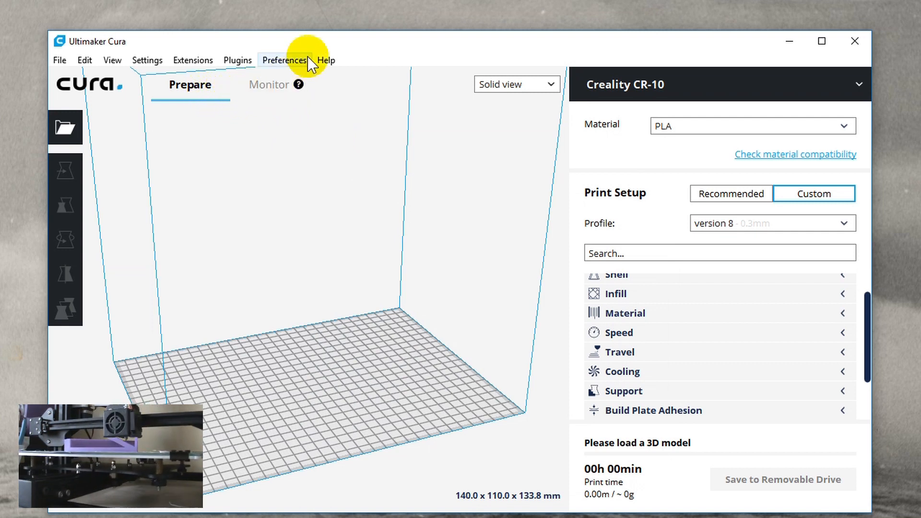
- Review the Creality CR-10's machine settings, including the full start and end G-code
left_click(146, 61)
mouse_move(157, 77)
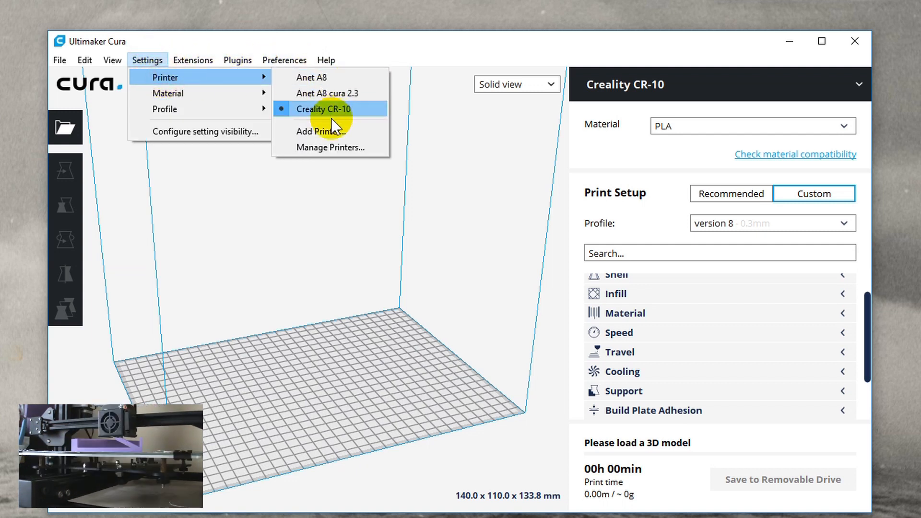
left_click(327, 146)
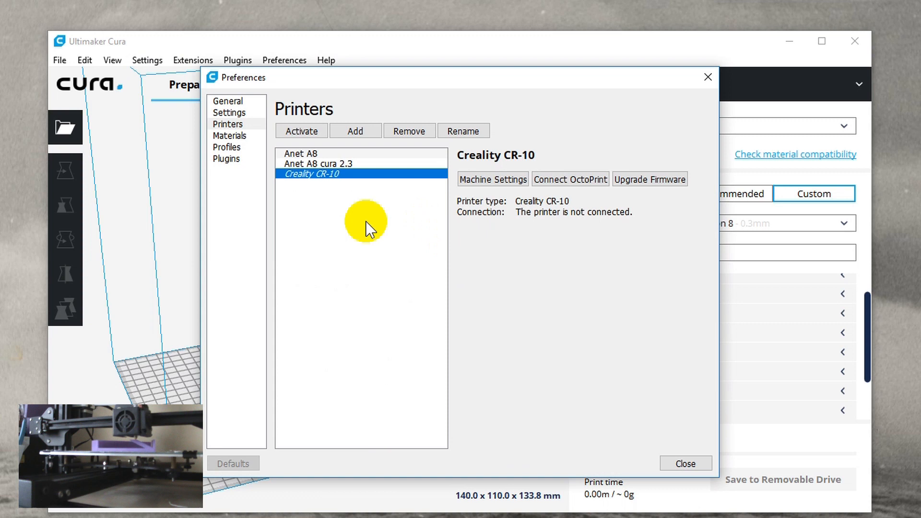
left_click(493, 178)
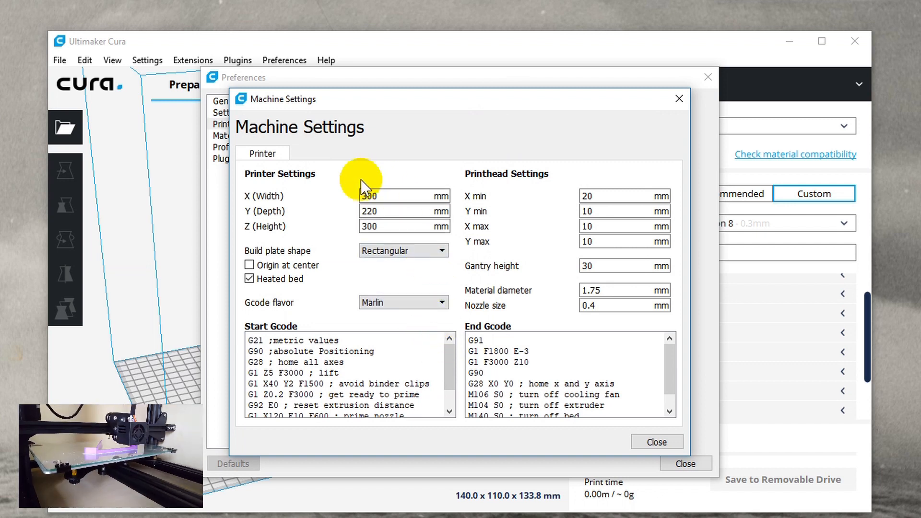
mouse_move(446, 365)
left_mouse_down()
mouse_move(449, 393)
mouse_move(448, 361)
left_mouse_up()
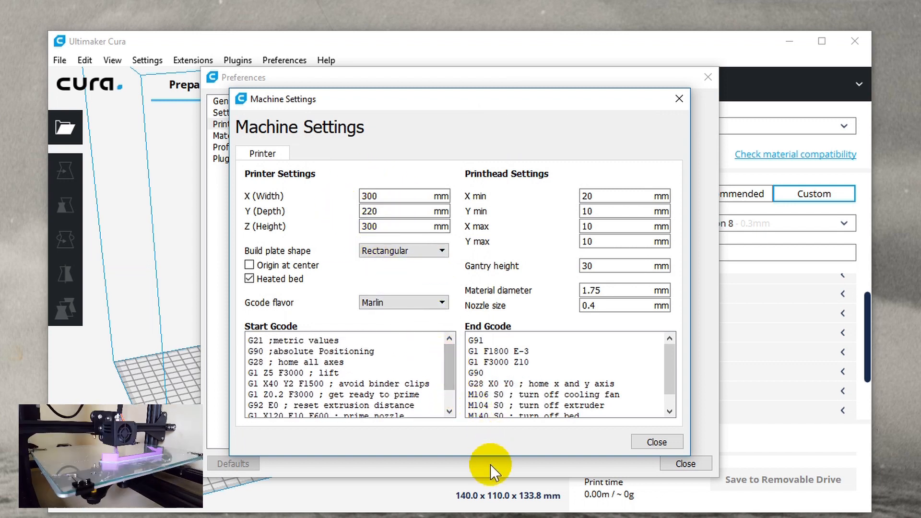
left_click_drag(481, 456, 487, 502)
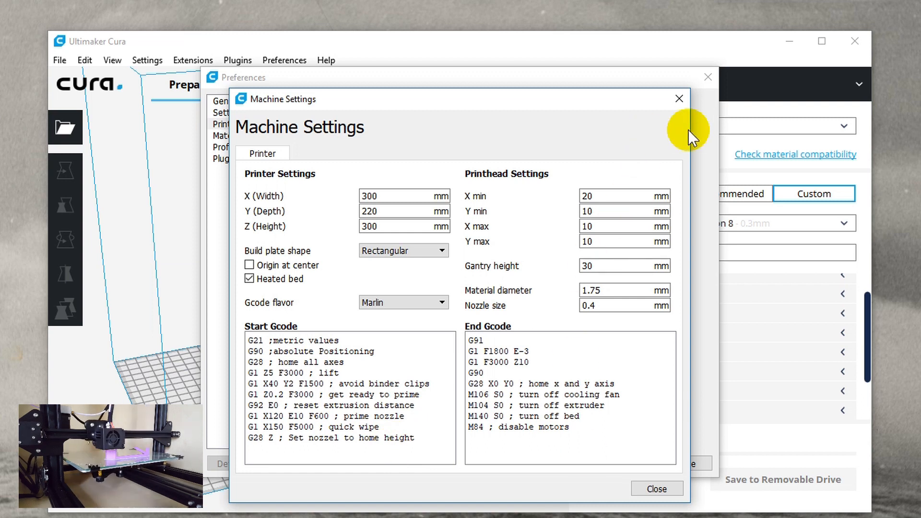
left_click(683, 98)
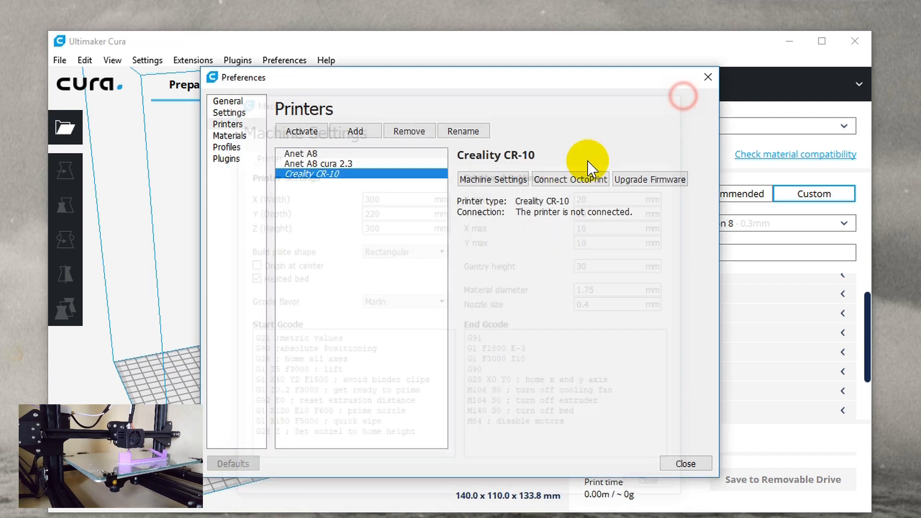
left_click(708, 76)
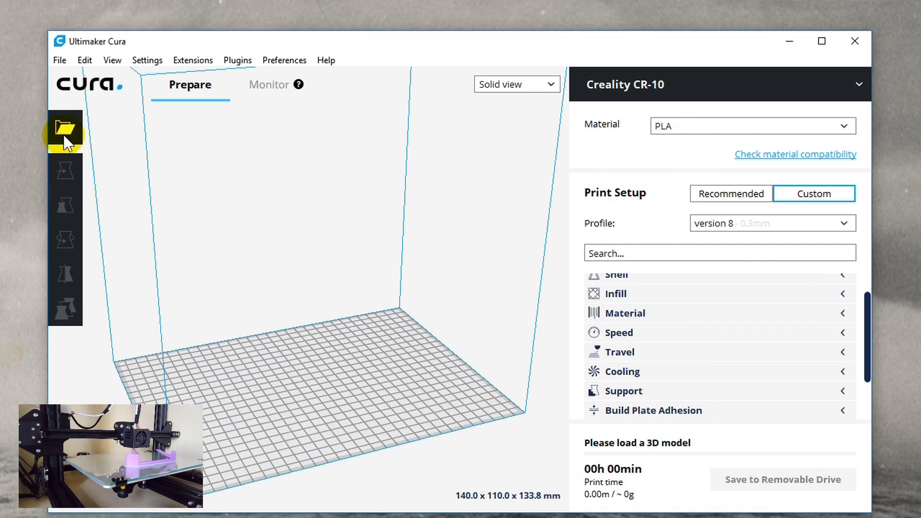
- Load the recently used model book_stand6.STL onto the build plate
left_click(59, 60)
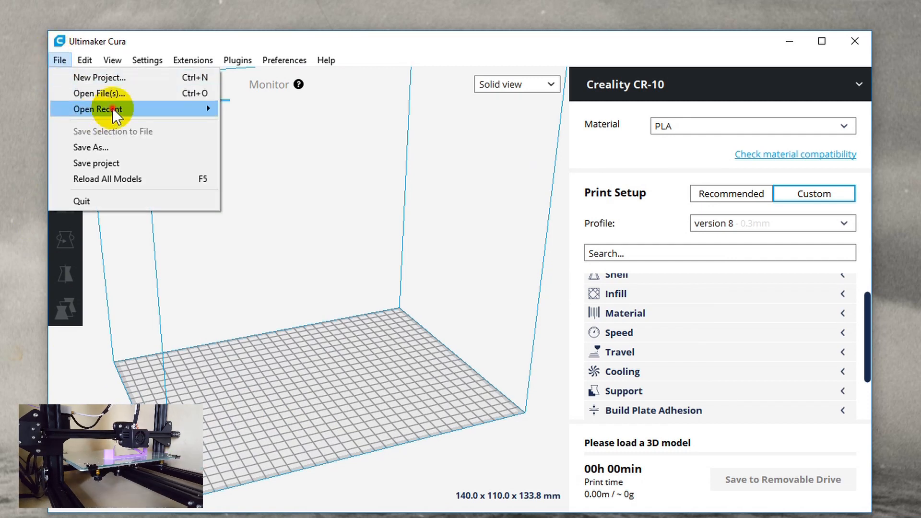
mouse_move(199, 109)
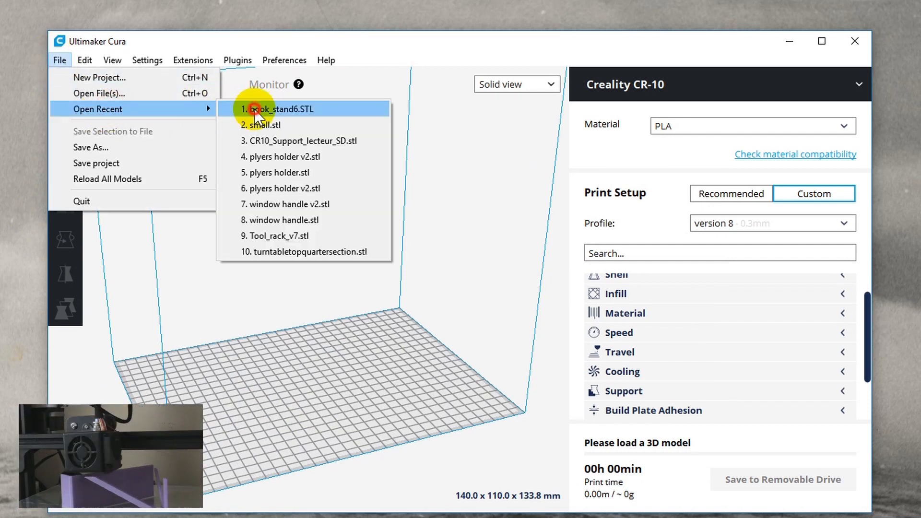
left_click(254, 109)
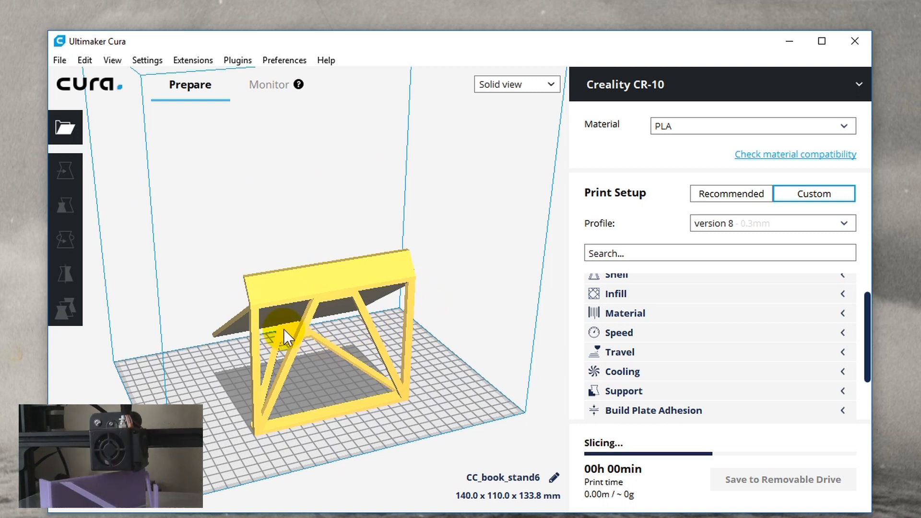
- Rotate the book stand 90 degrees about the Y axis so that it stands on its side
left_click(309, 337)
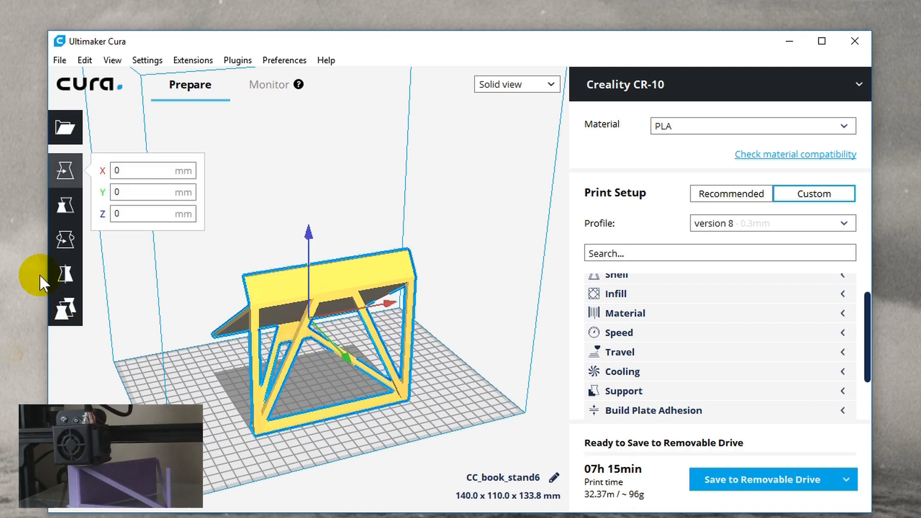
left_click(59, 240)
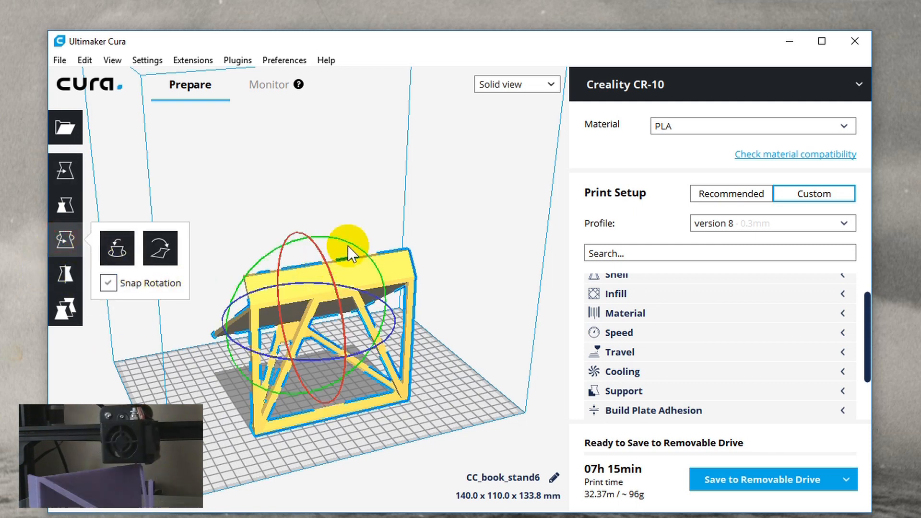
left_click_drag(359, 251, 182, 292)
right_click_drag(434, 379, 410, 353)
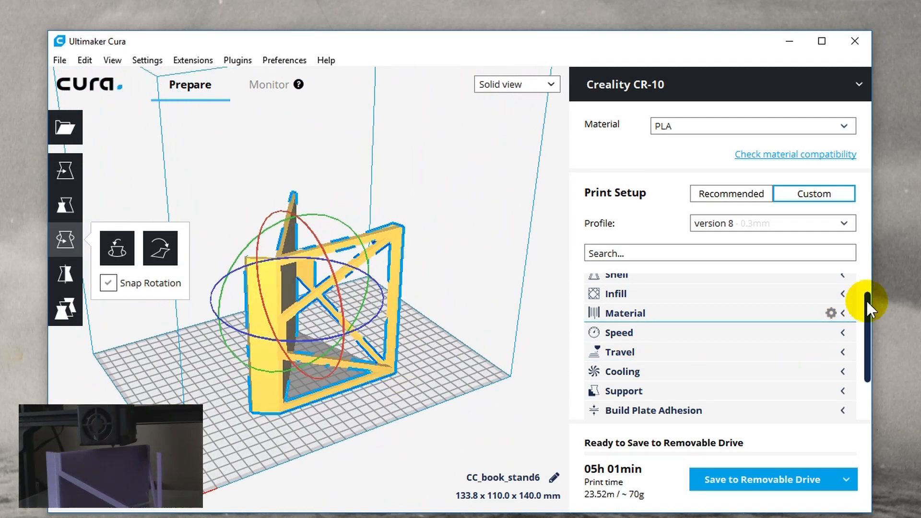
- Review the Quality and Infill settings of the current print profile
left_click_drag(866, 301, 871, 243)
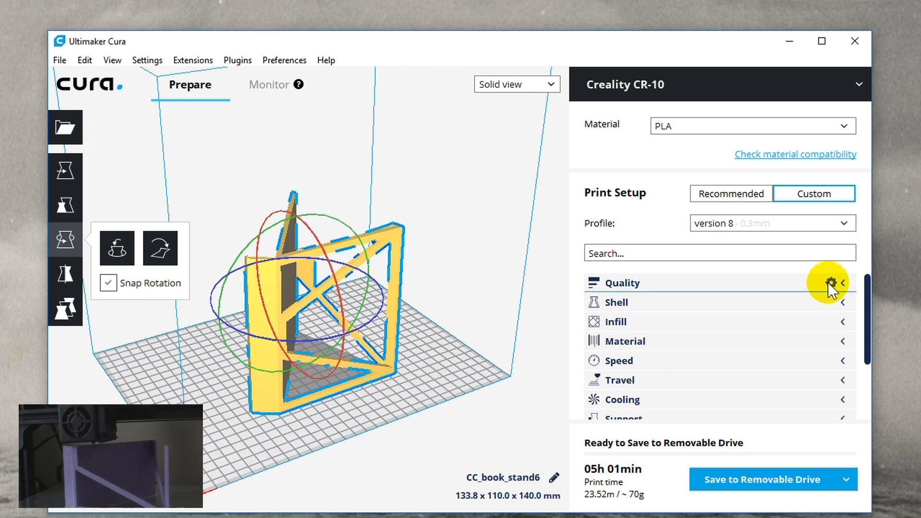
left_click(844, 283)
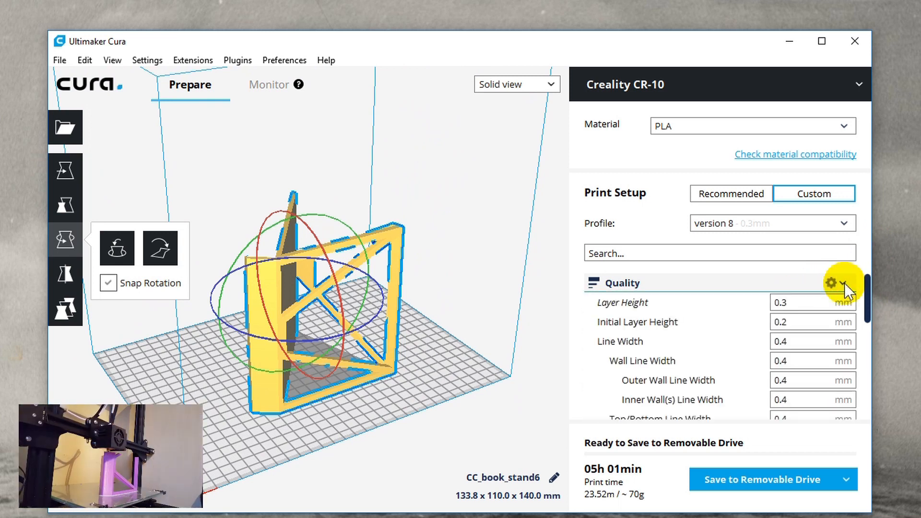
left_click_drag(866, 295, 869, 269)
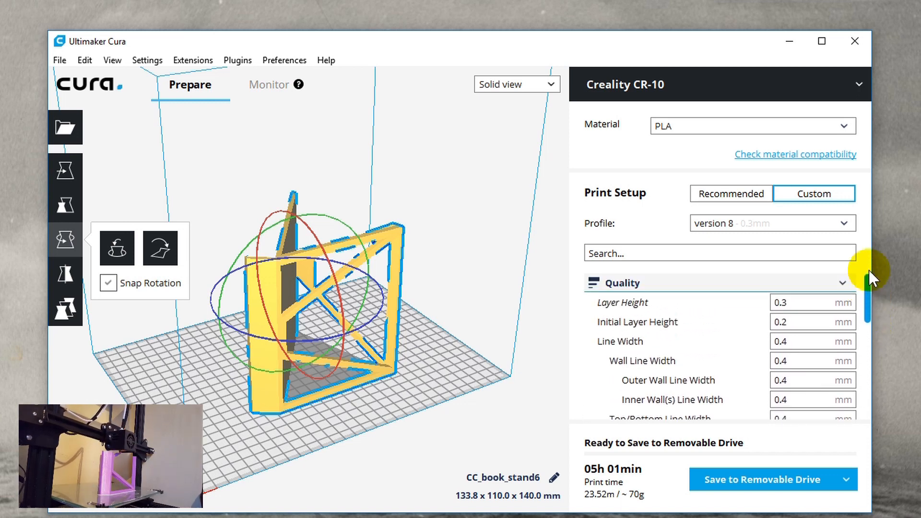
left_click(844, 284)
left_click(843, 320)
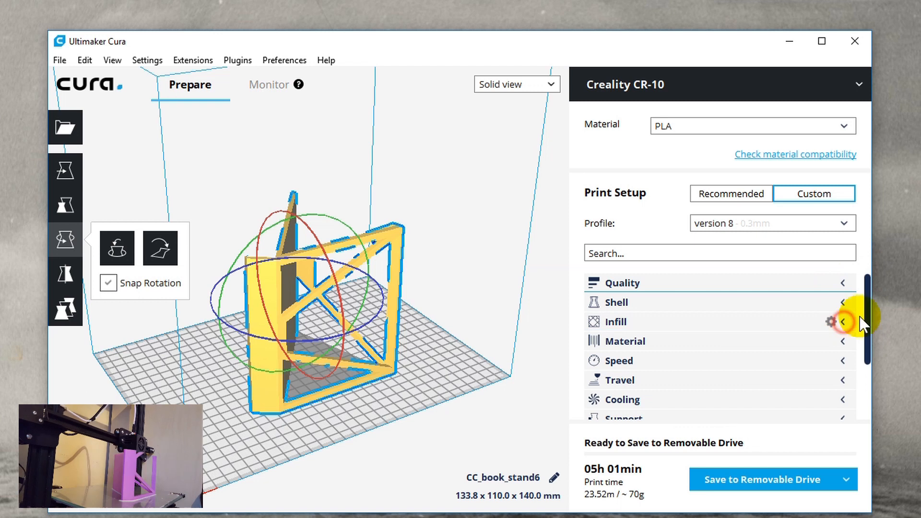
mouse_move(866, 296)
left_mouse_down()
mouse_move(870, 375)
mouse_move(866, 282)
left_mouse_up()
left_click(843, 321)
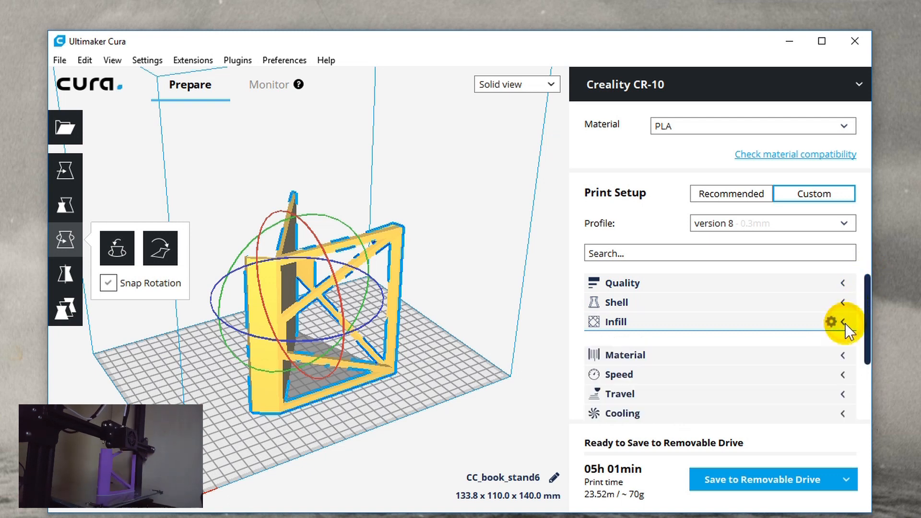
- Review the Material settings for the printing and build plate temperatures
left_click(845, 341)
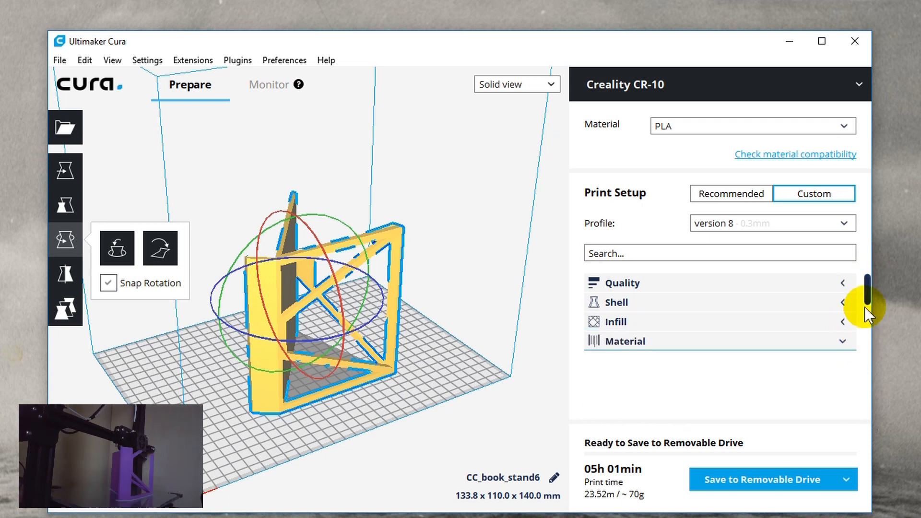
left_click_drag(866, 296, 869, 317)
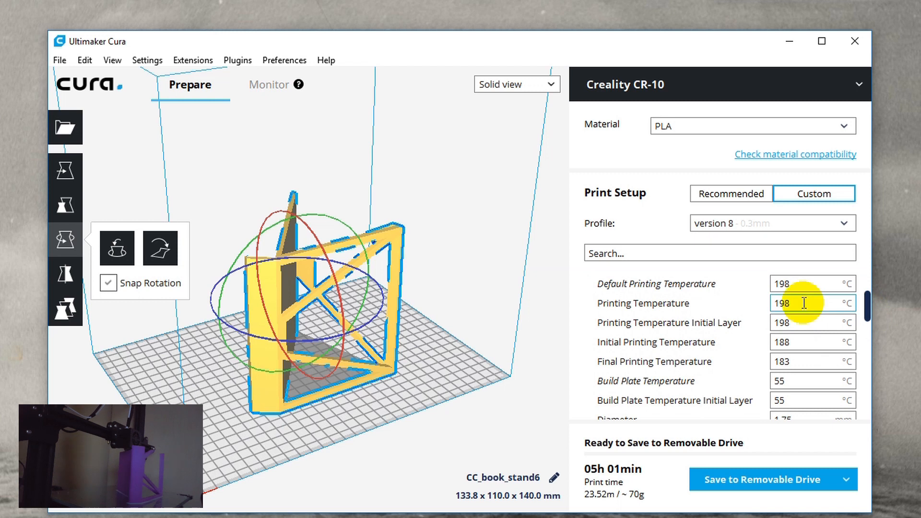
mouse_move(804, 302)
mouse_move(810, 320)
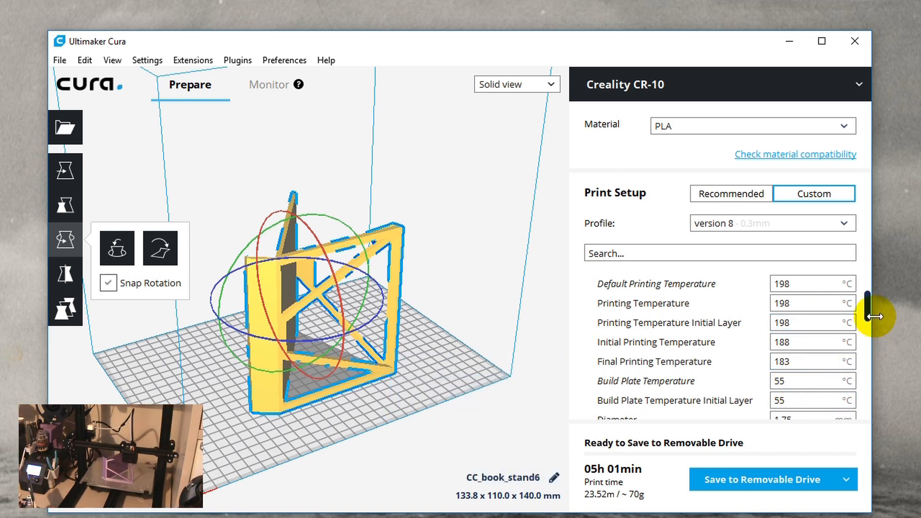
scroll(868, 302, "up", 3)
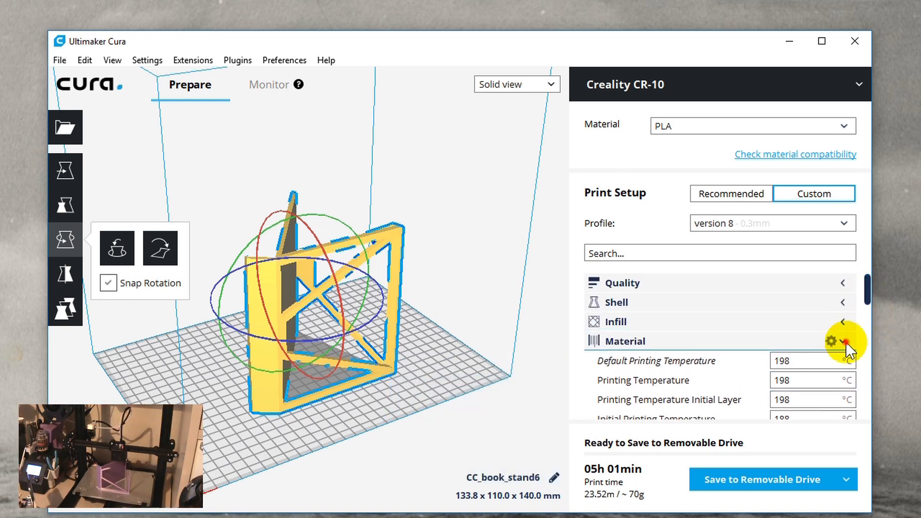
left_click(845, 342)
- Review the Speed settings of the current print profile
scroll(868, 332, "down", 2)
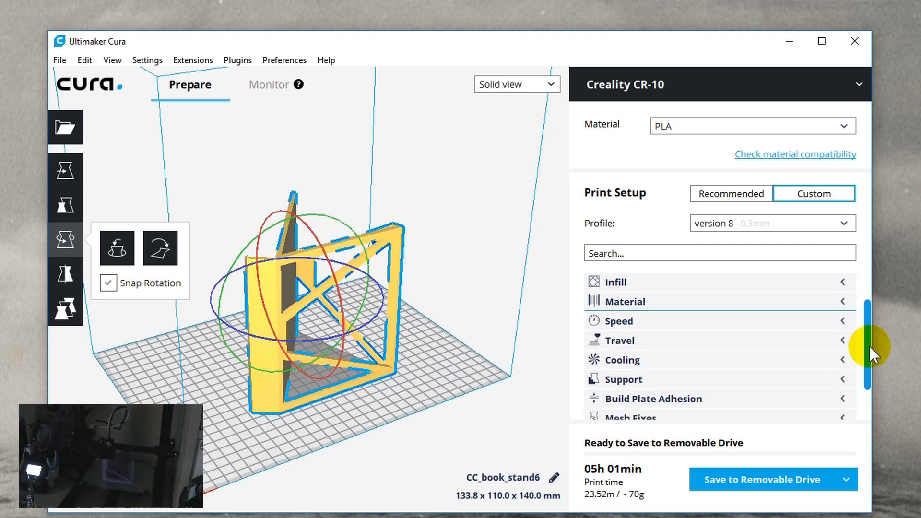
left_click(845, 320)
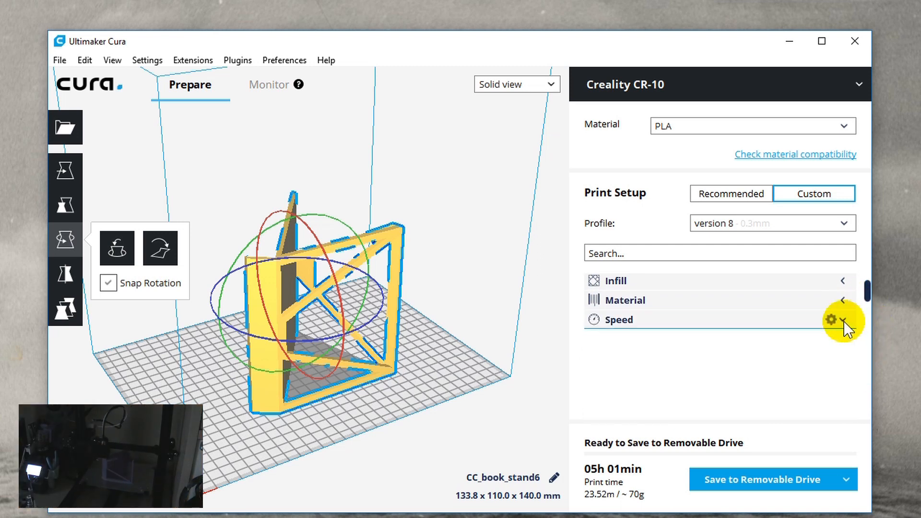
mouse_move(866, 291)
left_mouse_down()
mouse_move(868, 308)
mouse_move(866, 296)
left_mouse_up()
left_click(846, 282)
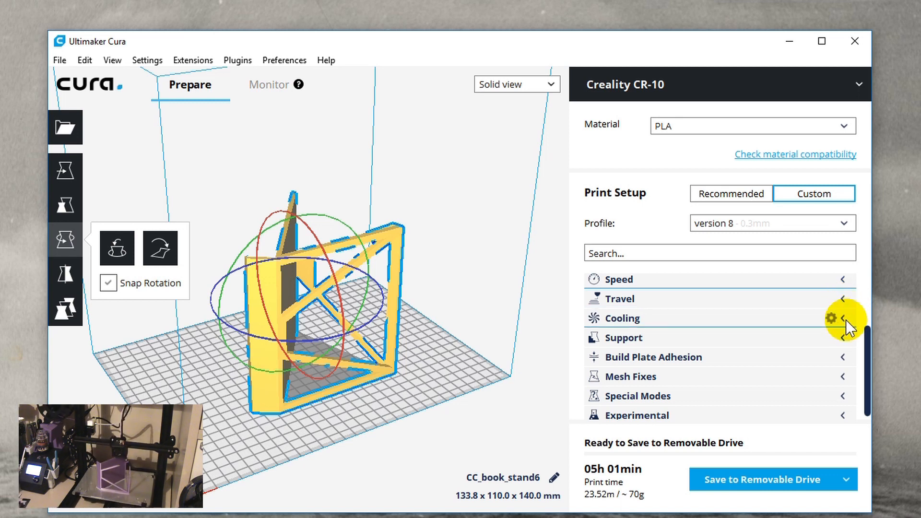
- Check the Support settings and examine the book stand's lower struts and overhangs up close
left_click(843, 337)
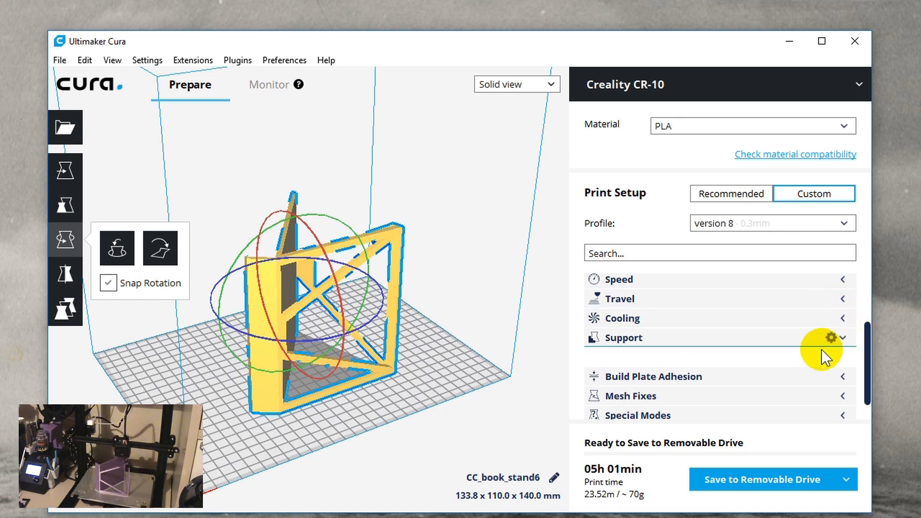
left_click(843, 338)
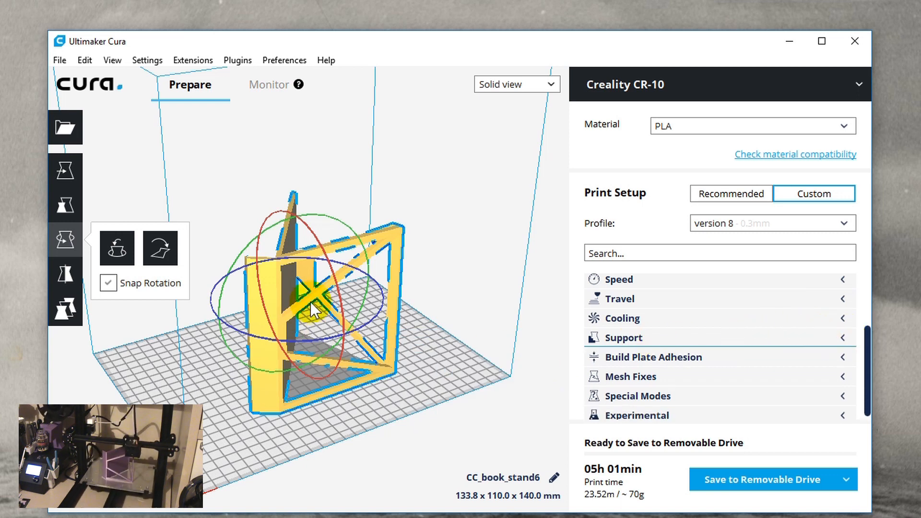
scroll(317, 384, "up", 2)
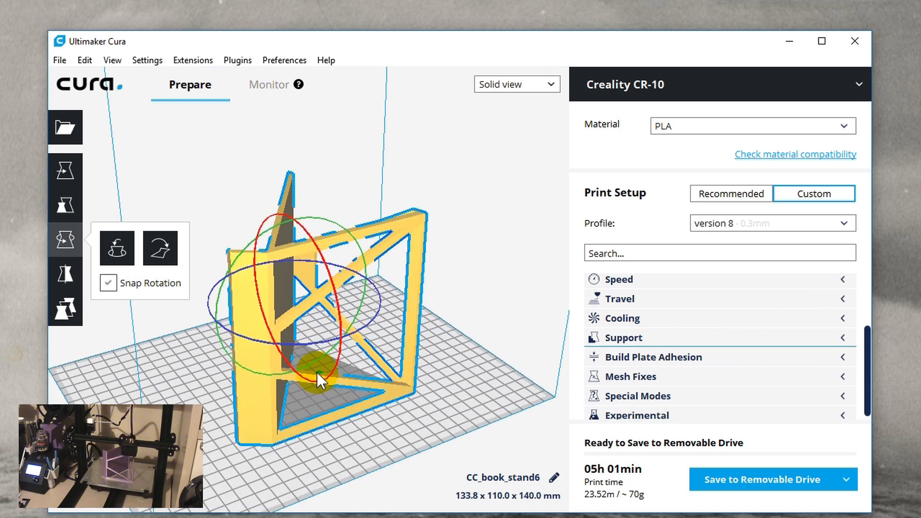
scroll(322, 370, "up", 5)
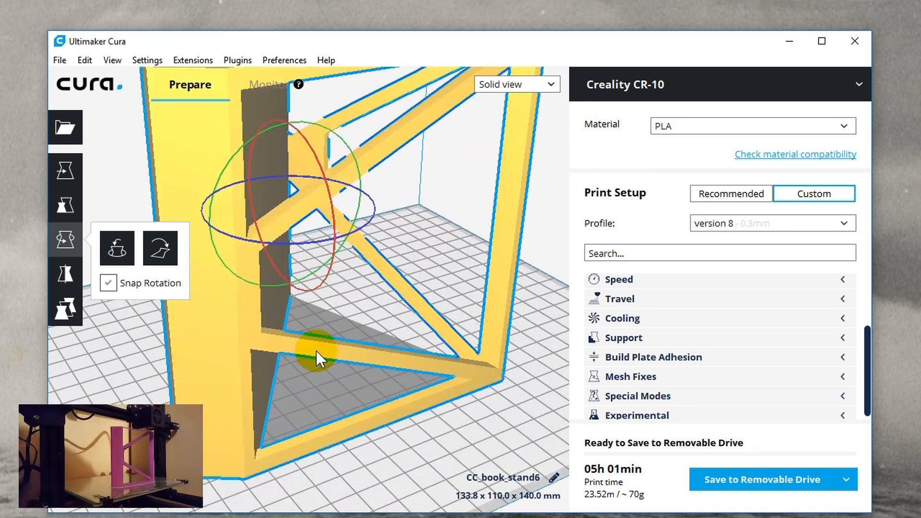
scroll(318, 360, "up", 3)
scroll(320, 381, "up", 1)
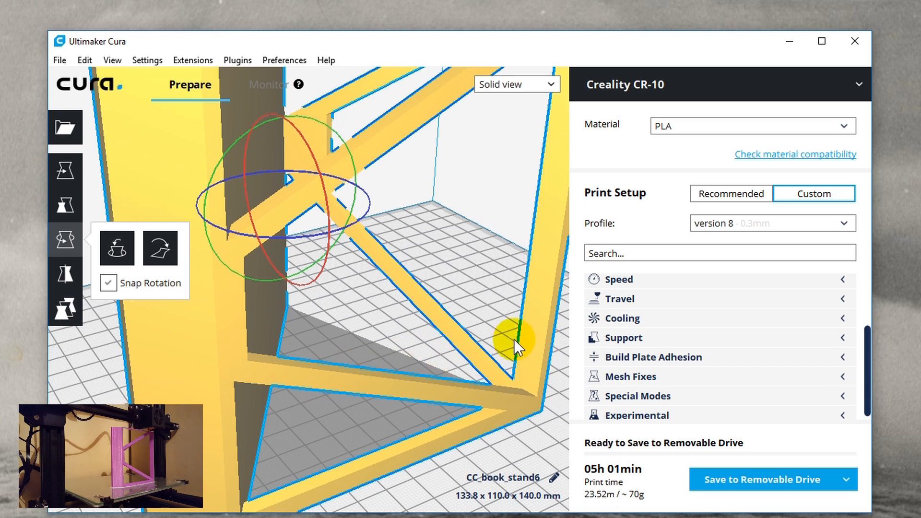
scroll(486, 338, "down", 3)
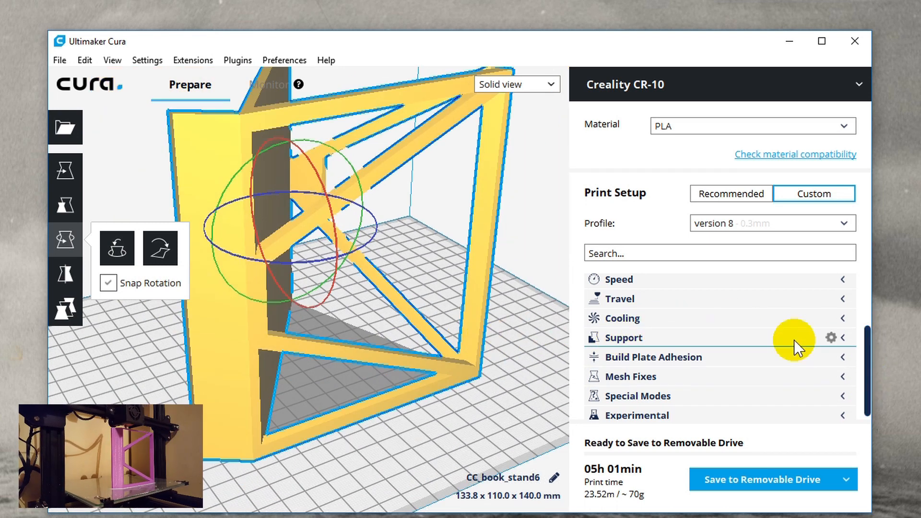
- Review the Build Plate Adhesion settings, including adhesion type and brim width
left_click(842, 359)
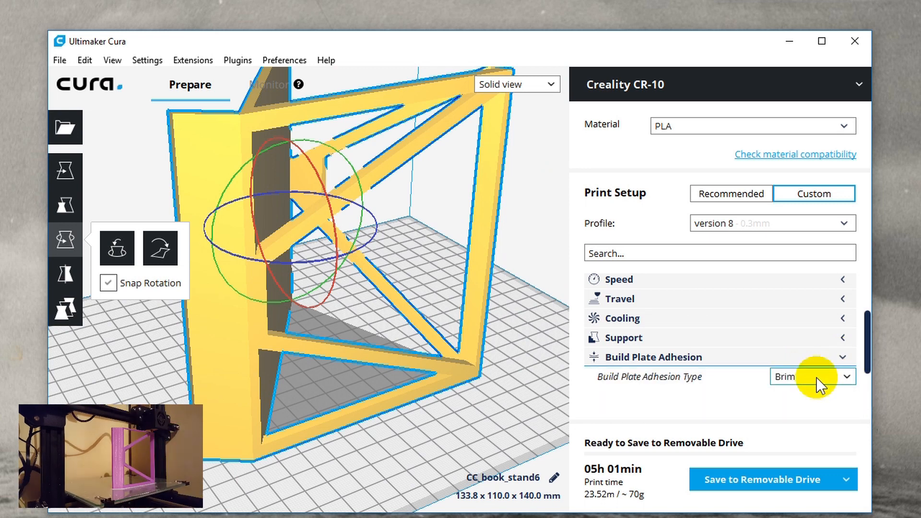
left_click_drag(865, 364, 865, 399)
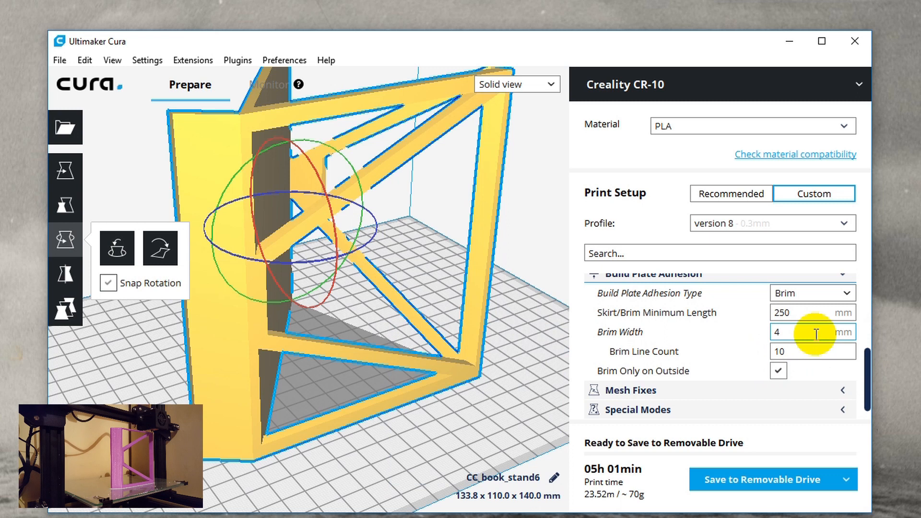
scroll(857, 336, "up", 2)
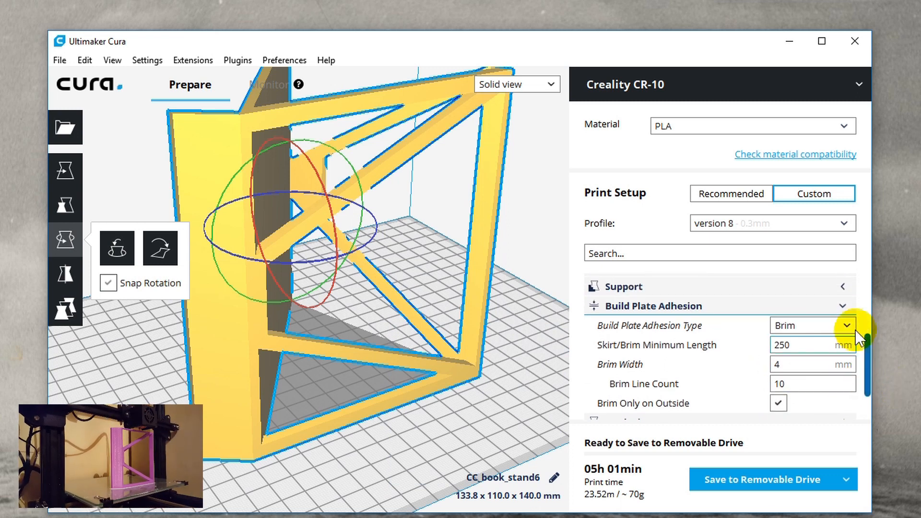
left_click(843, 307)
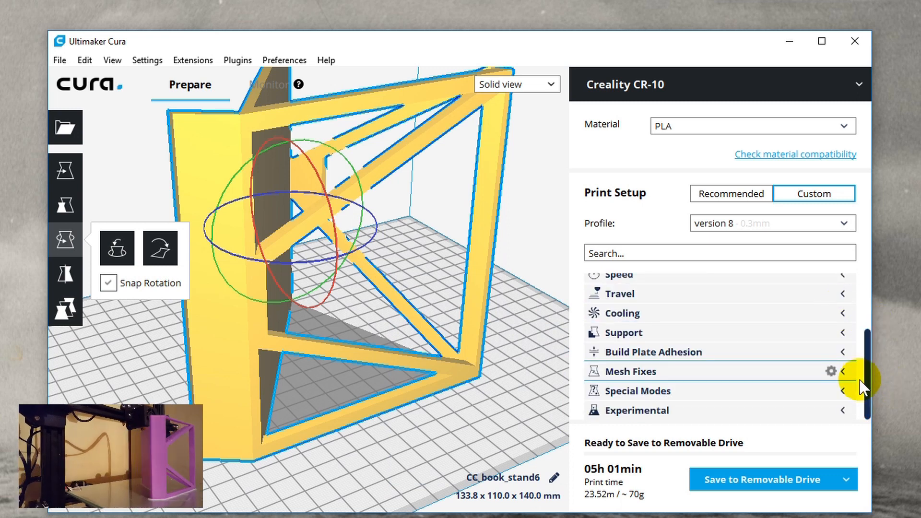